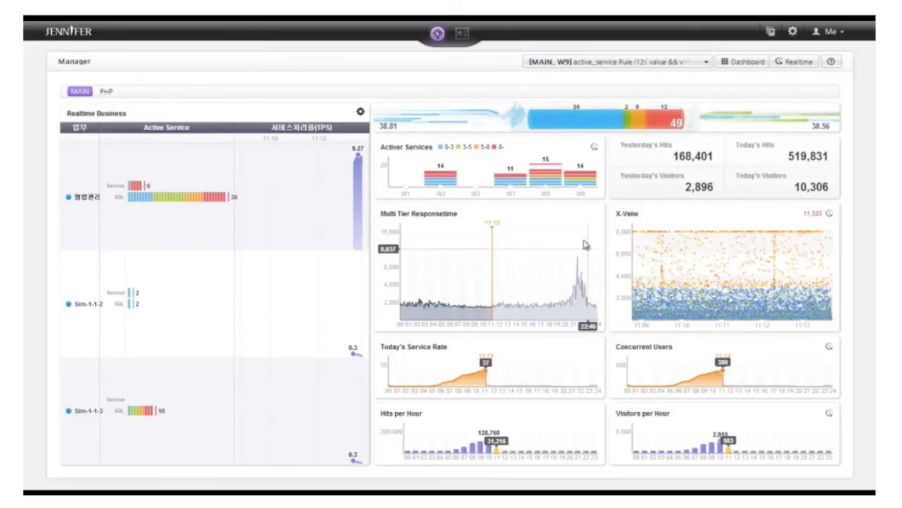
# - Browse the business objects selectable for the Realtime Business chart and cancel the selection
pyautogui.click(361, 114)
pyautogui.scroll(-3, 352, 201)
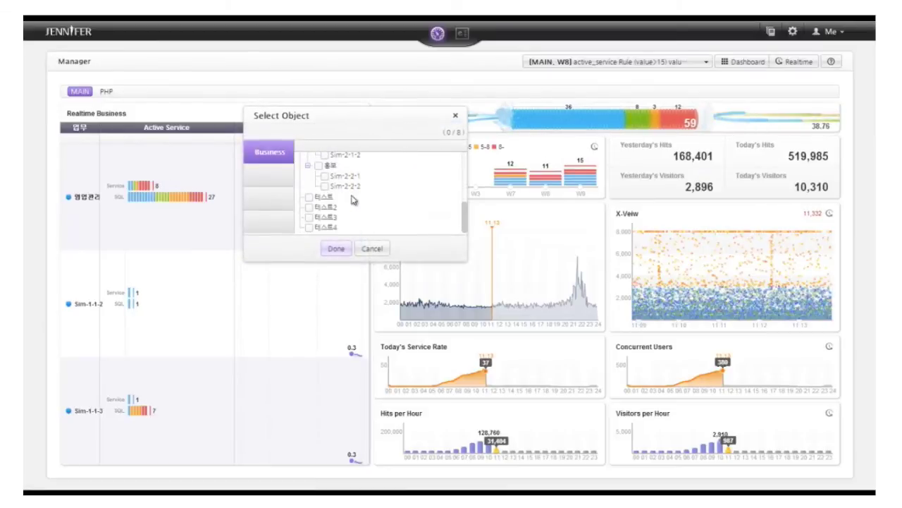
pyautogui.scroll(5, 352, 201)
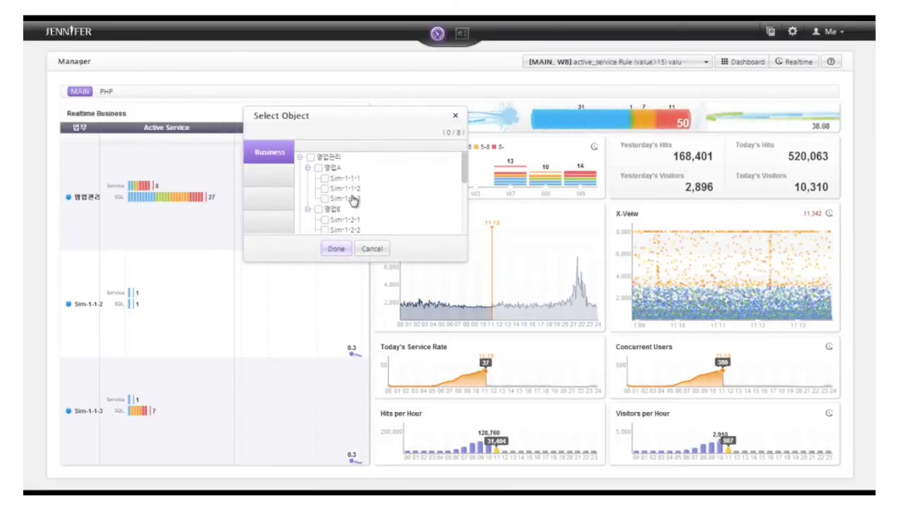
pyautogui.click(372, 251)
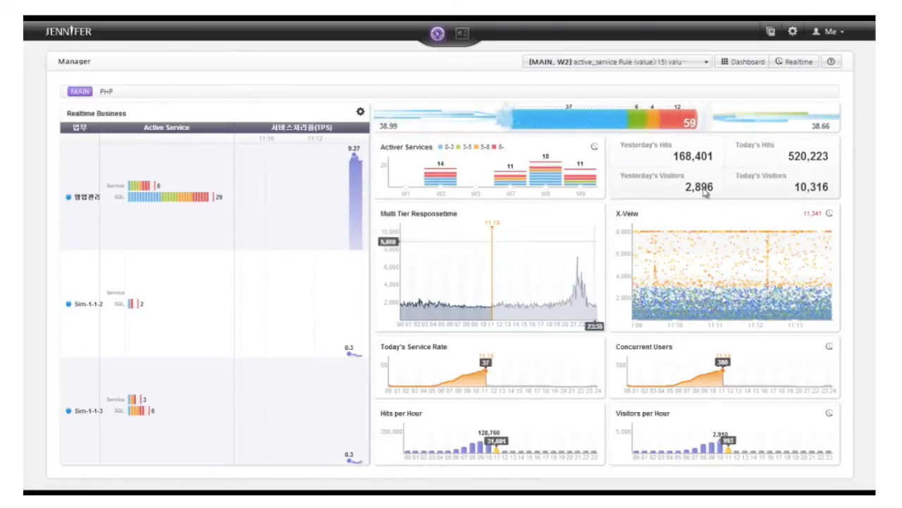
# - Switch from the Manager dashboard to the Multi-Domain dashboard
pyautogui.click(746, 62)
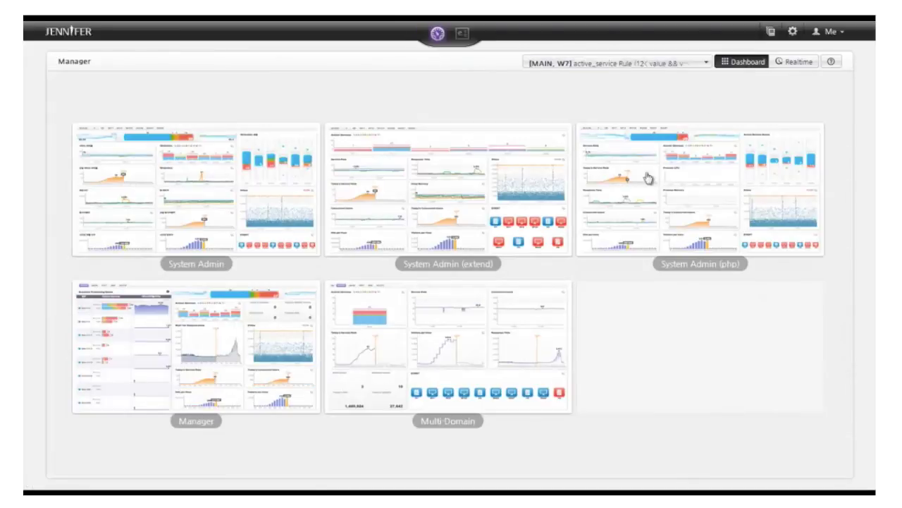
pyautogui.click(460, 370)
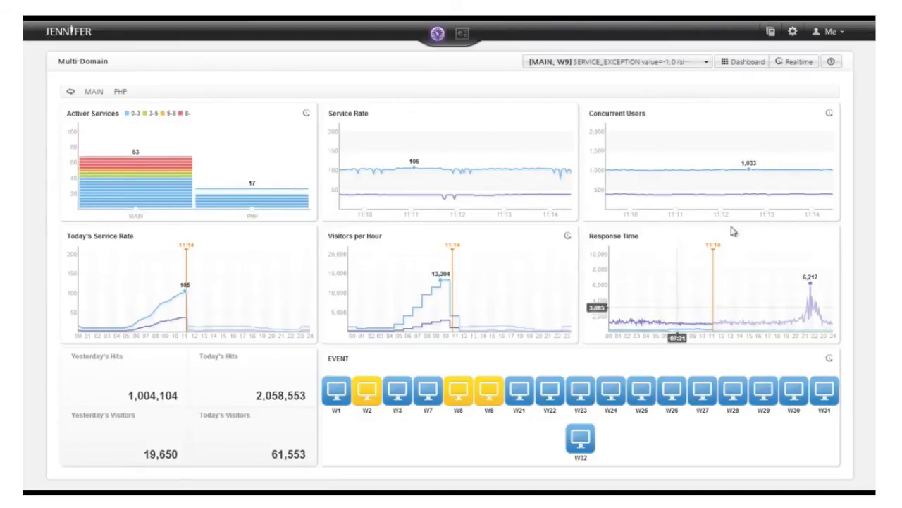
# - Open the realtime EVENT view, check the event list of instance W8 and close it
pyautogui.click(791, 63)
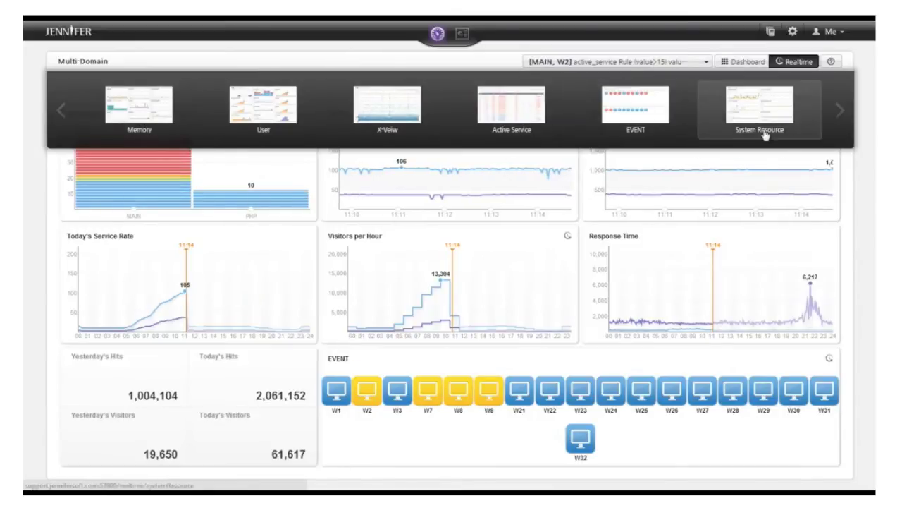
pyautogui.click(624, 110)
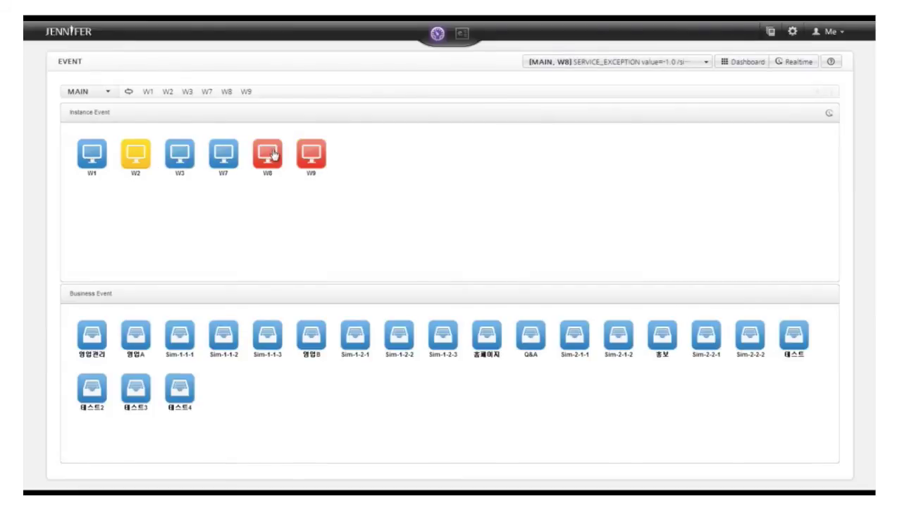
pyautogui.click(272, 153)
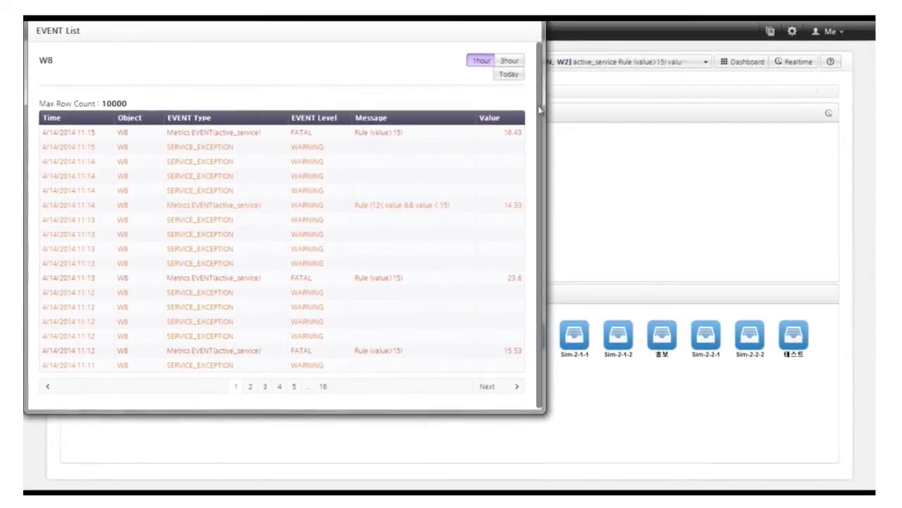
pyautogui.click(556, 137)
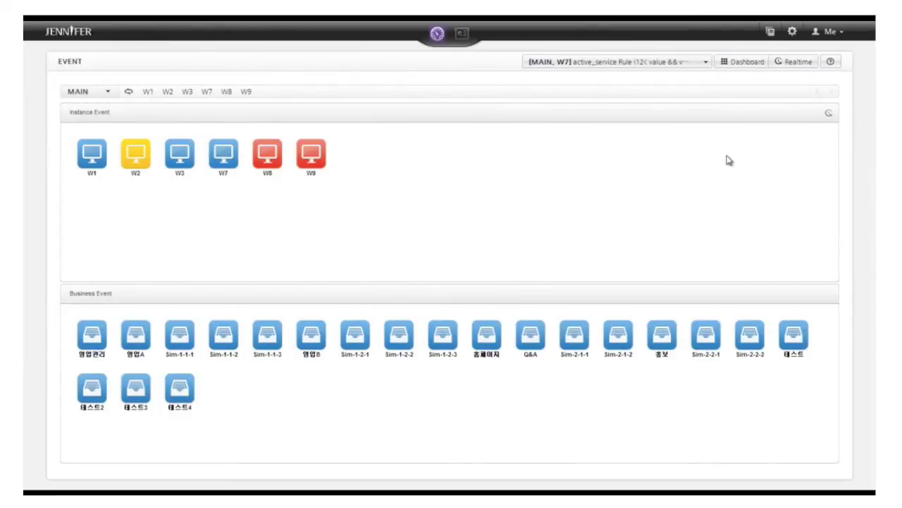
# - Open the statistics and look through the Daily System Performance report's charts and instance summary
pyautogui.click(461, 33)
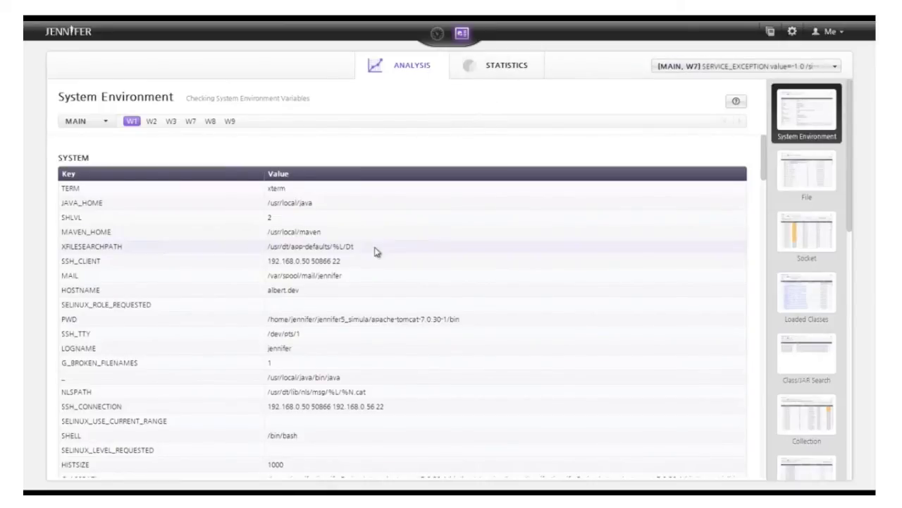
pyautogui.click(497, 74)
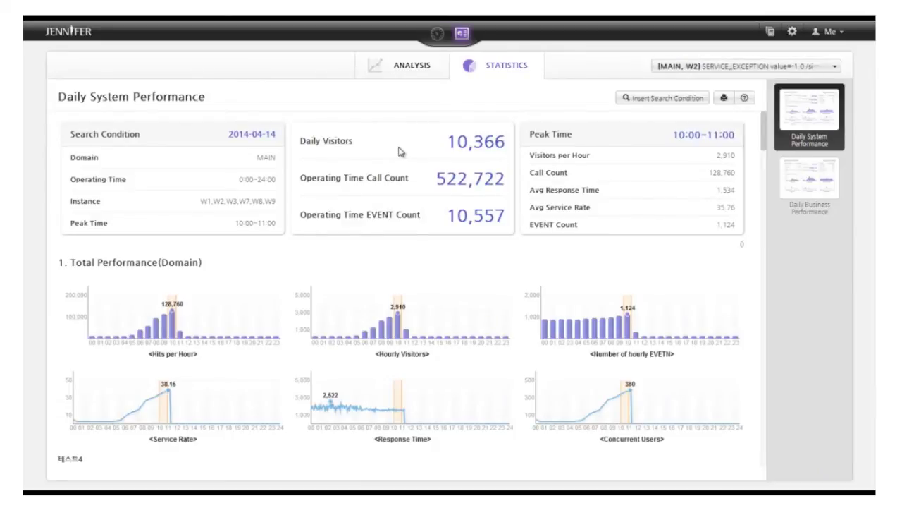
pyautogui.scroll(-3, 400, 151)
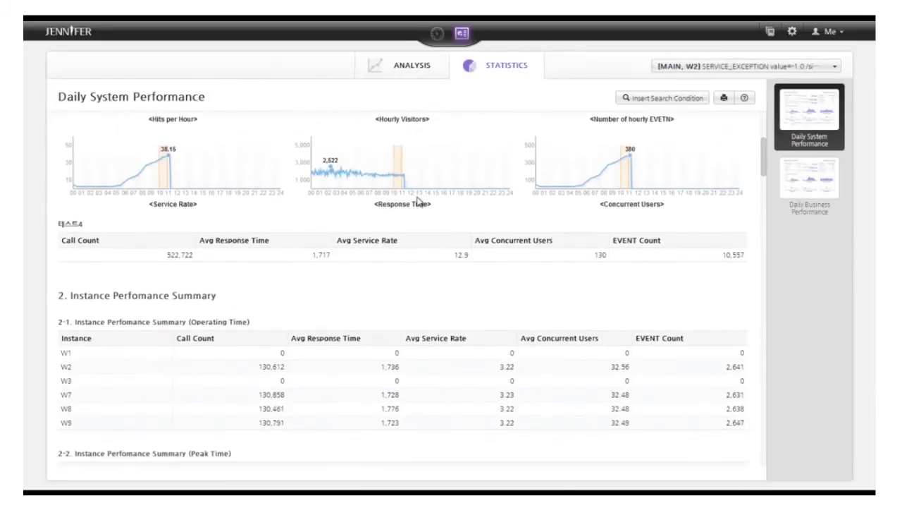
pyautogui.scroll(-1, 418, 203)
pyautogui.scroll(5, 418, 204)
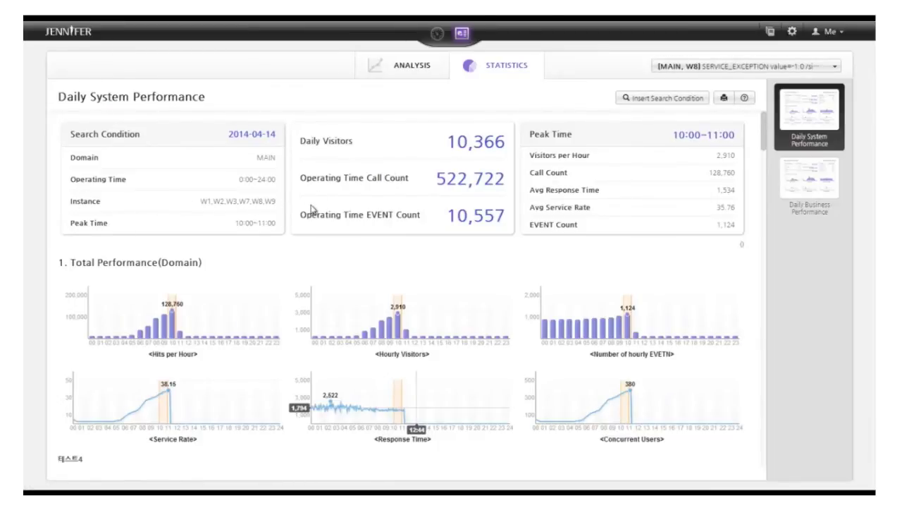
# - In the analysis Thread List, inspect the stack trace of thread http-bio-8080-exec-21053 and collapse it
pyautogui.click(392, 70)
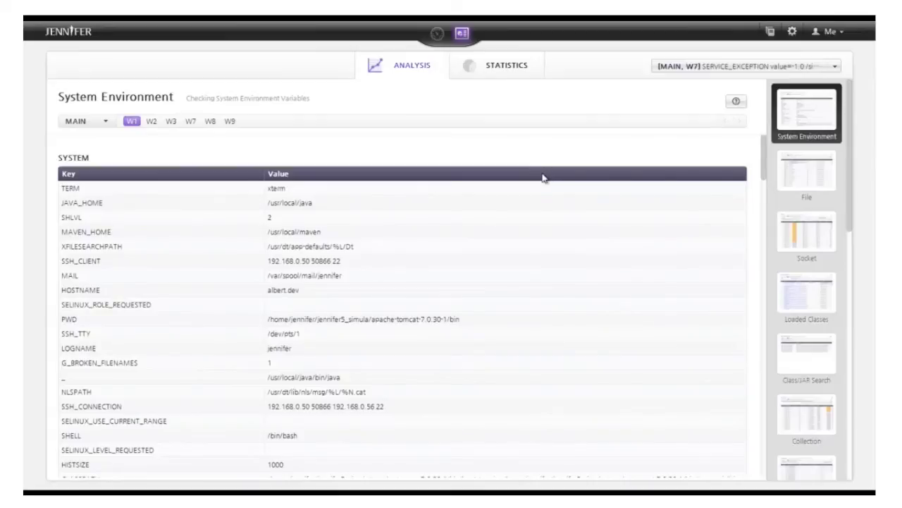
pyautogui.scroll(-3, 822, 184)
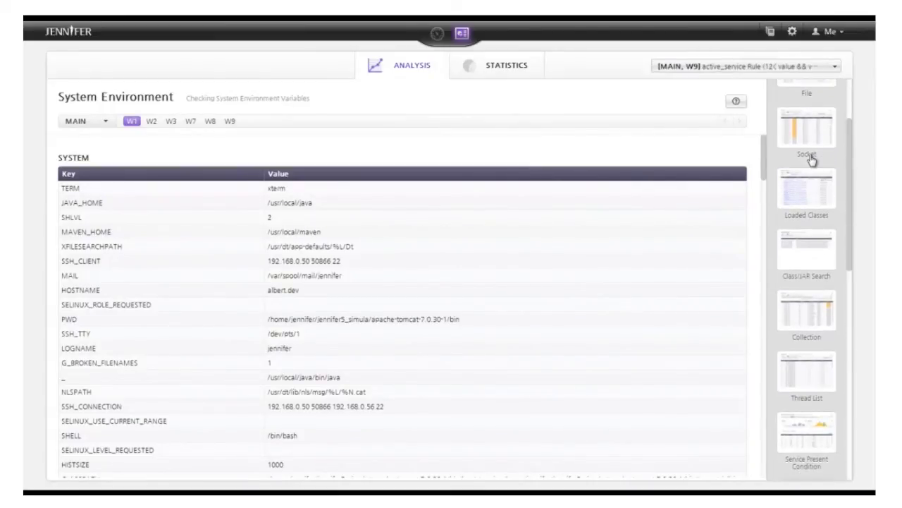
pyautogui.click(816, 387)
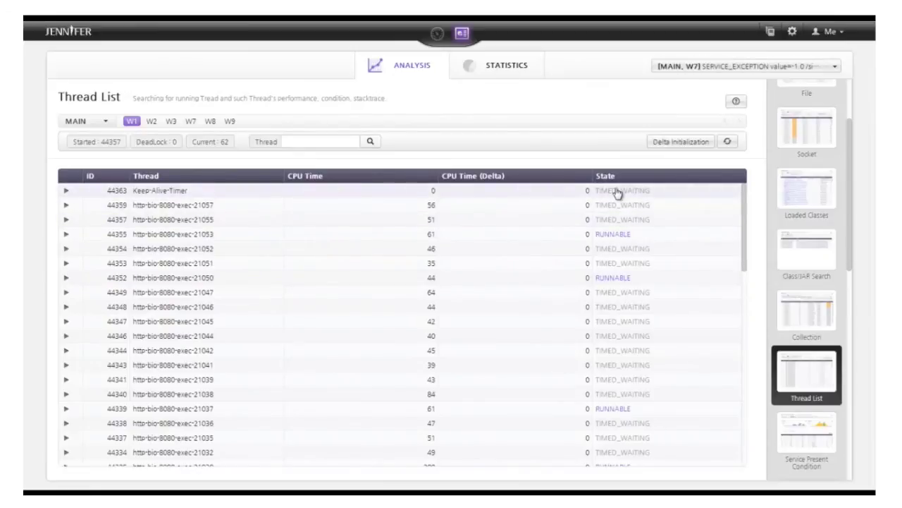
pyautogui.click(621, 242)
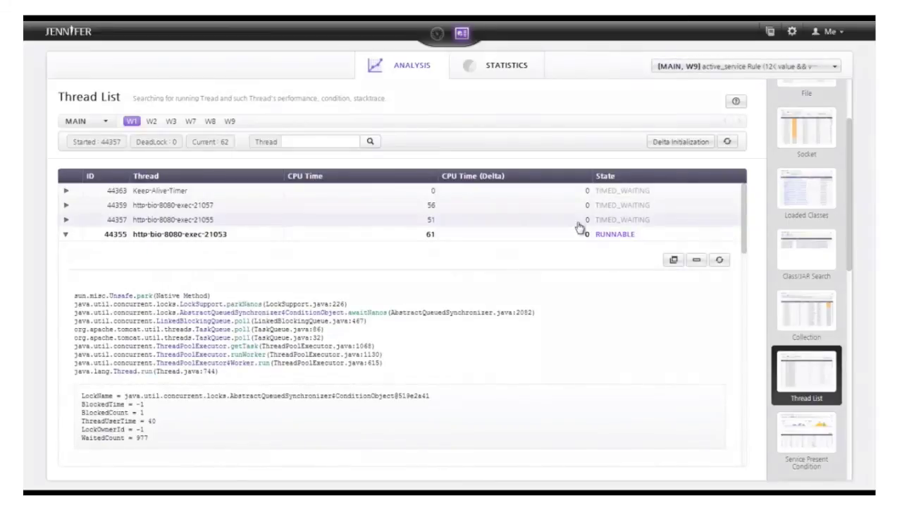
pyautogui.click(697, 262)
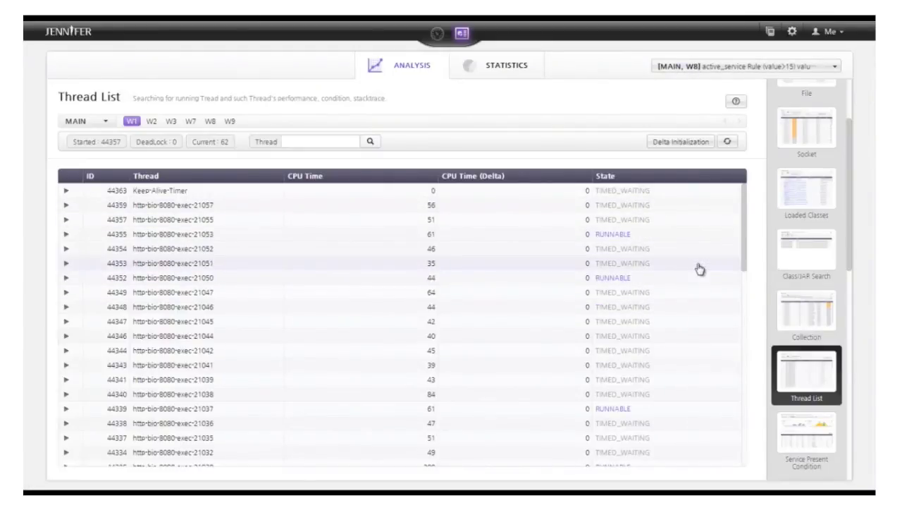
# - Inspect instance W1's agent configuration in text and table mode, including the active_interval option, and close it
pyautogui.click(770, 31)
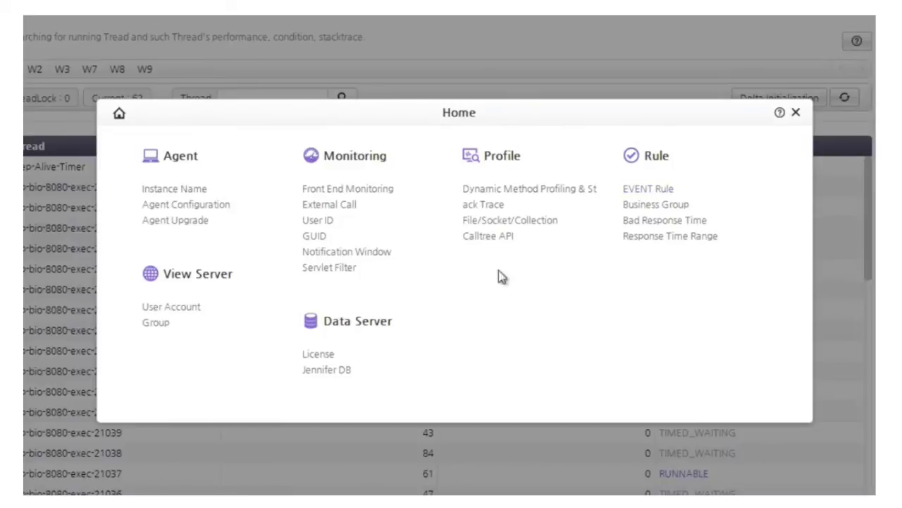
pyautogui.click(210, 219)
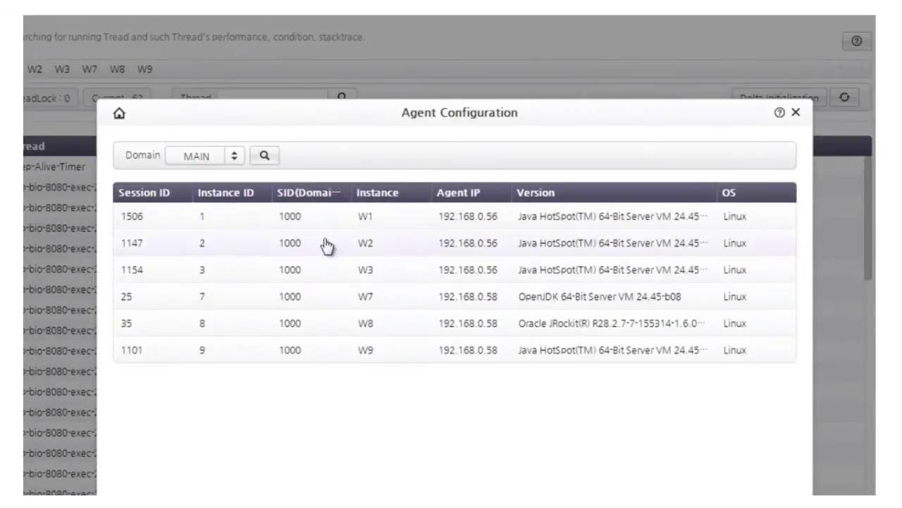
pyautogui.click(294, 220)
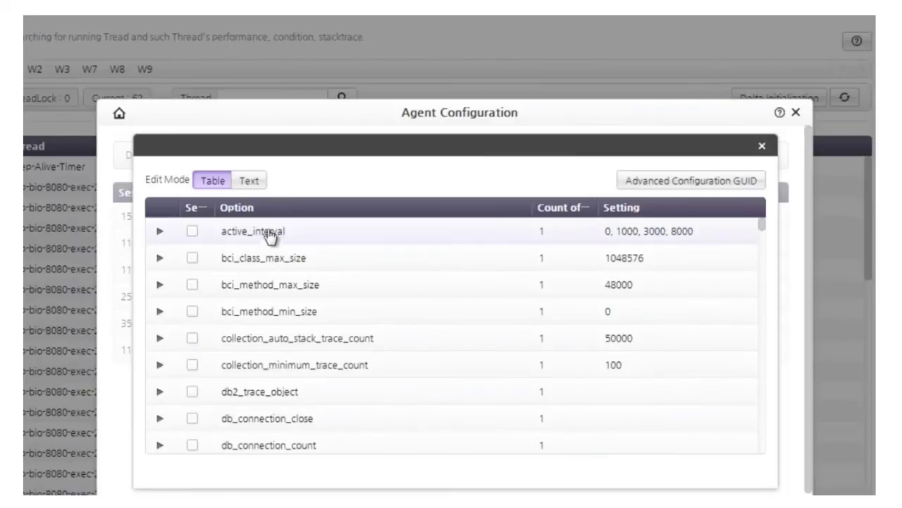
pyautogui.click(245, 185)
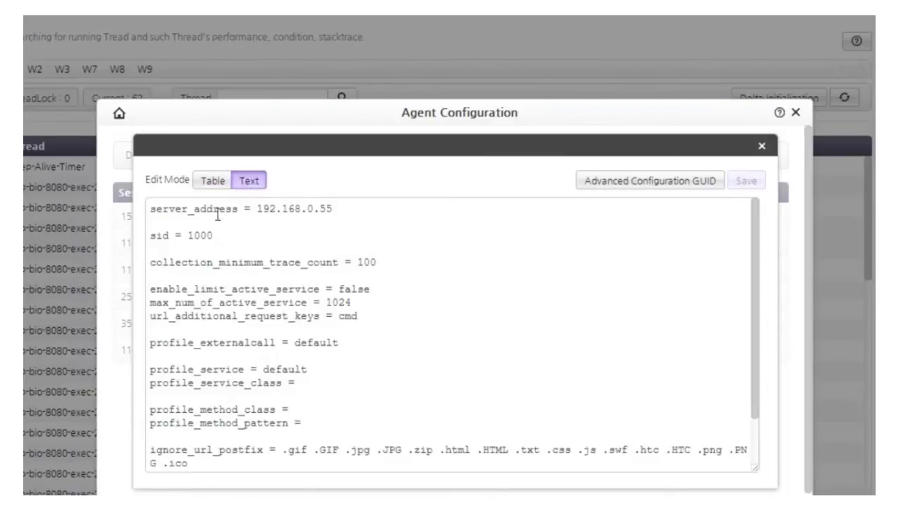
pyautogui.click(210, 182)
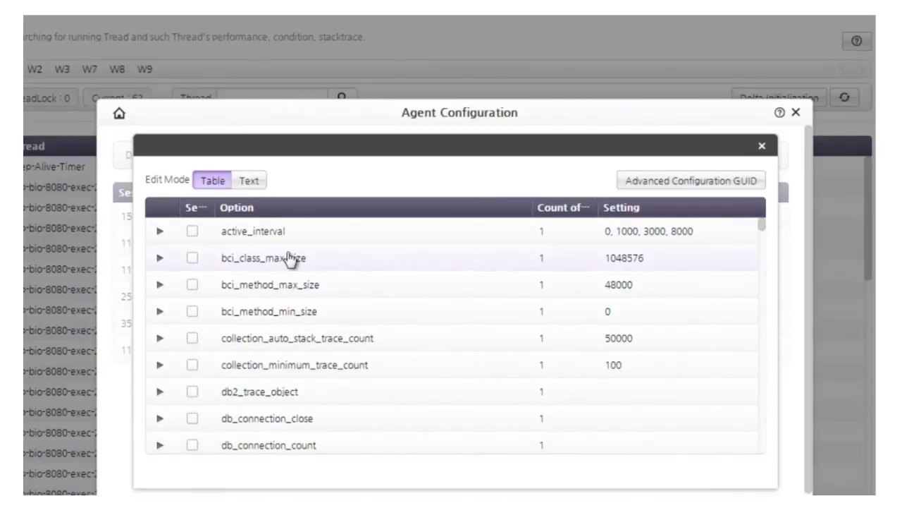
pyautogui.click(264, 236)
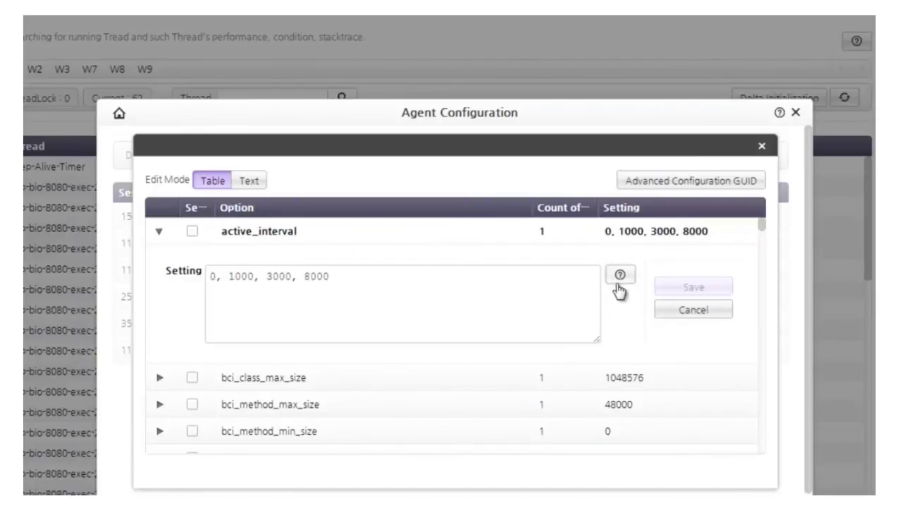
pyautogui.click(761, 146)
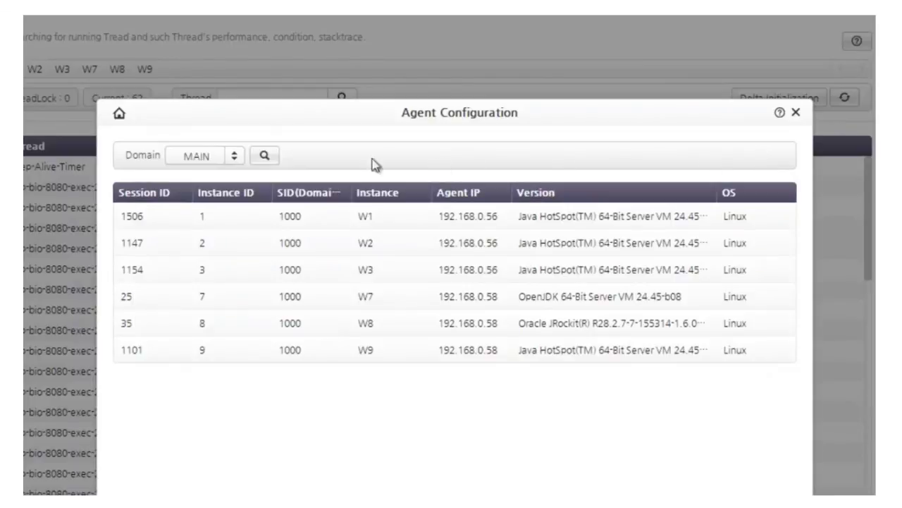
# - Return to the management home and view the Jennifer DB backup, rollback and data page
pyautogui.click(118, 115)
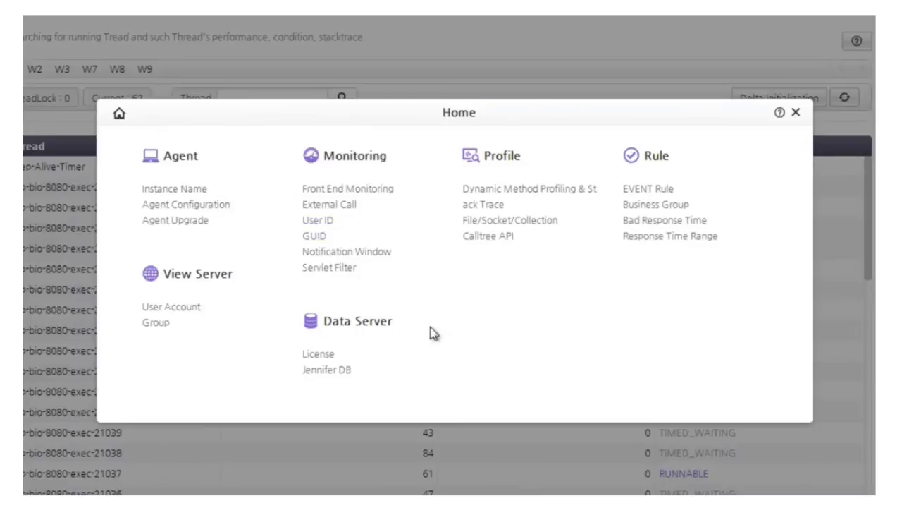
pyautogui.click(357, 370)
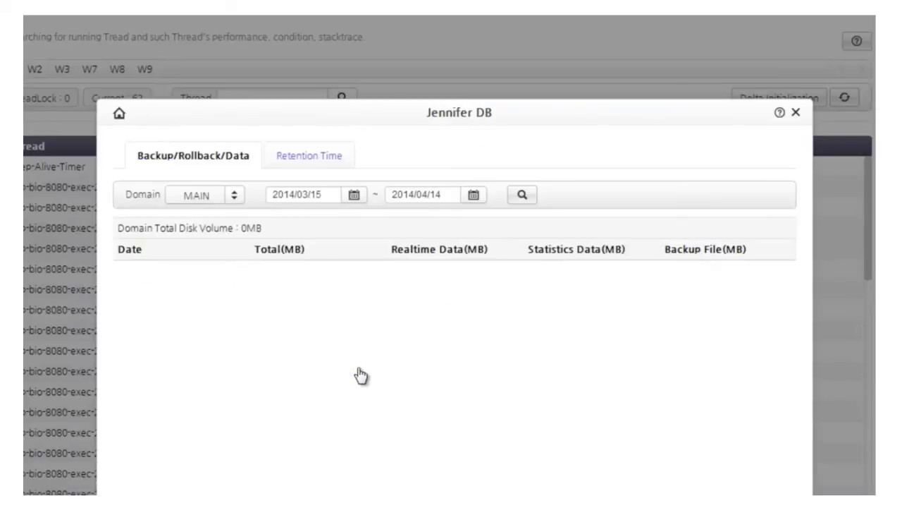
pyautogui.scroll(-1, 258, 219)
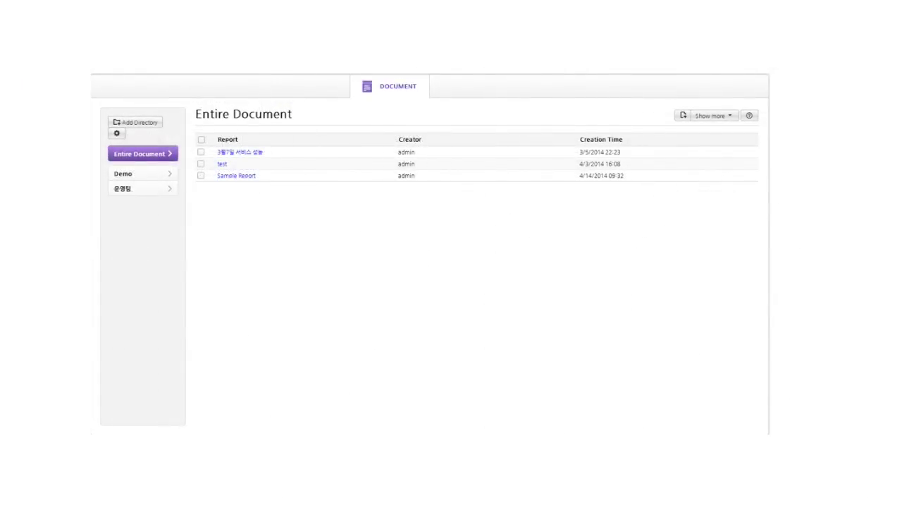
# - Open Sample Report from the document list and read through its Domain, Instance, Top Services and Events sections
pyautogui.click(235, 176)
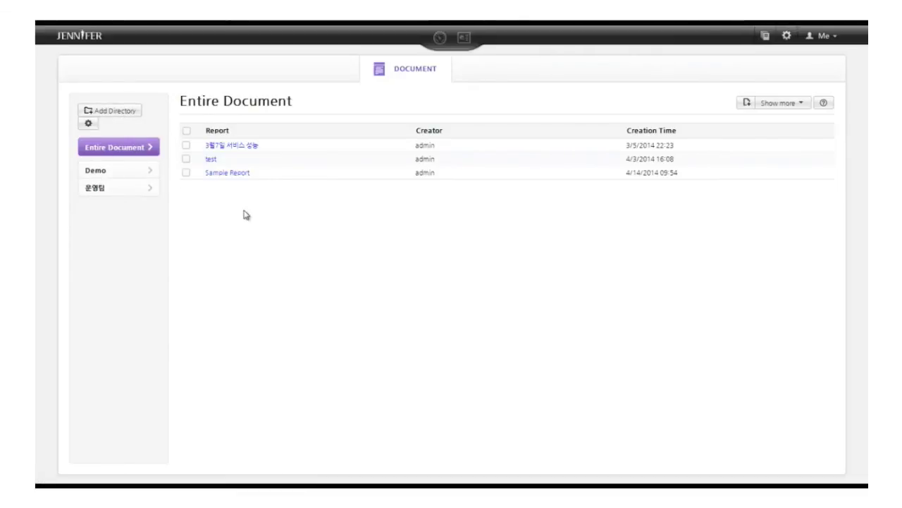
pyautogui.click(230, 174)
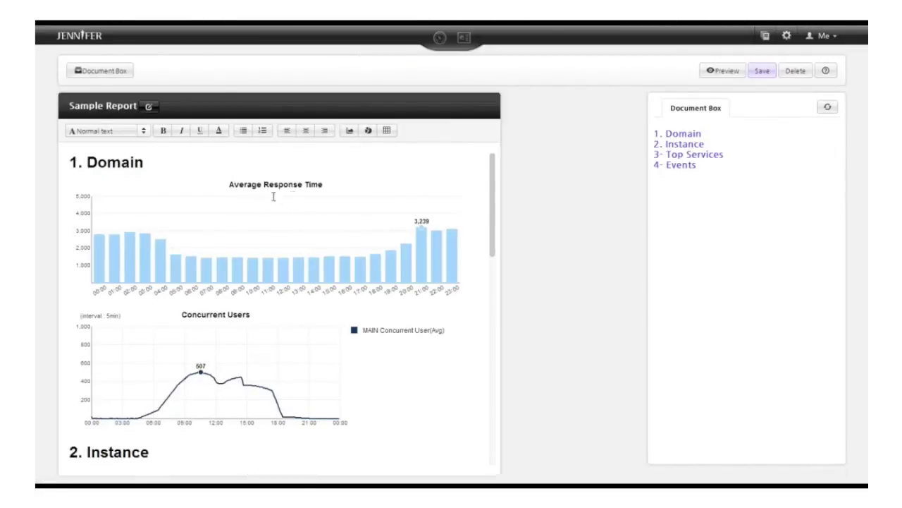
pyautogui.scroll(-4, 308, 204)
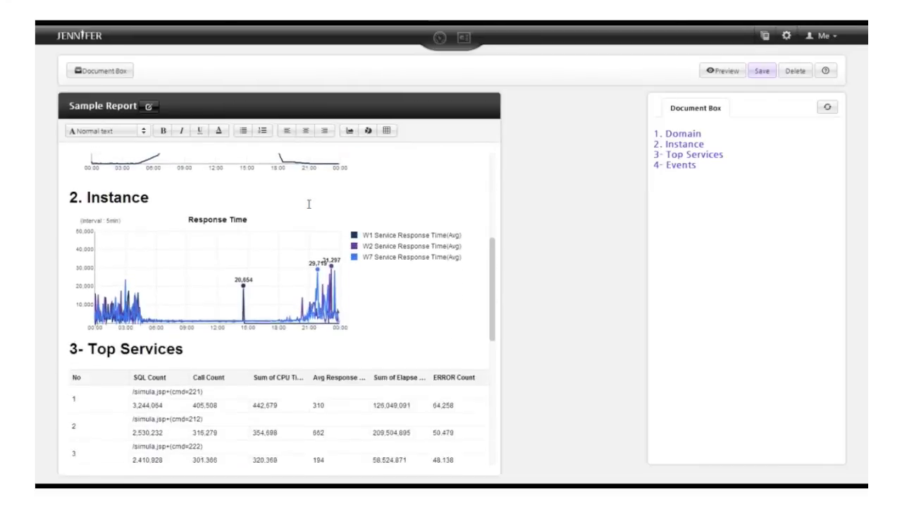
pyautogui.scroll(-5, 308, 203)
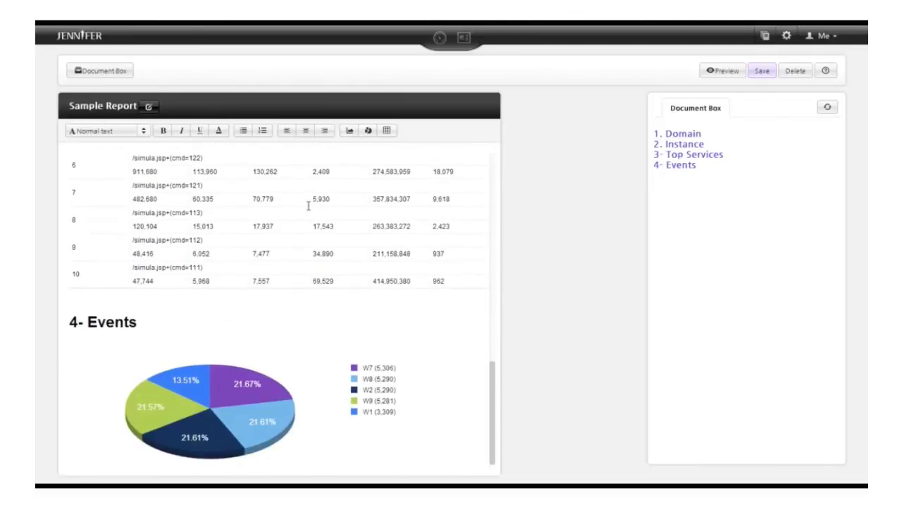
pyautogui.scroll(9, 308, 204)
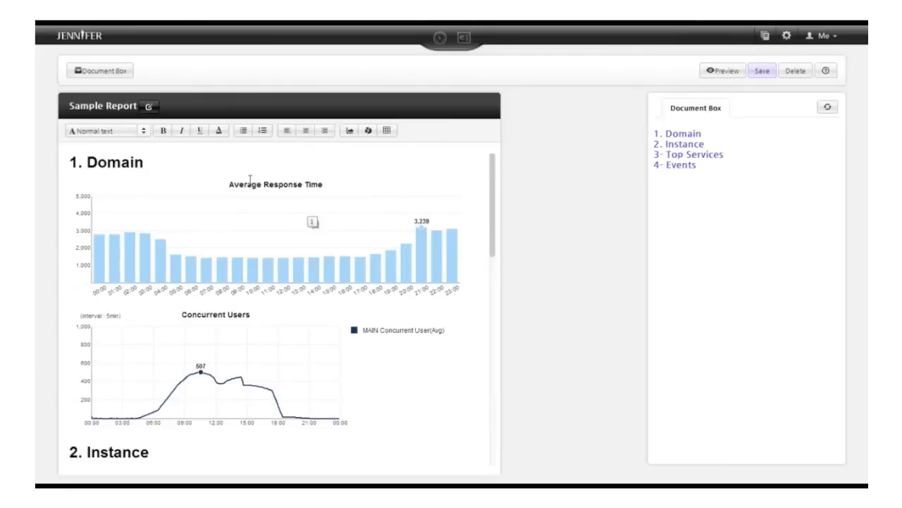
# - Open Sample Report's title for editing and cancel without changing it
pyautogui.click(150, 107)
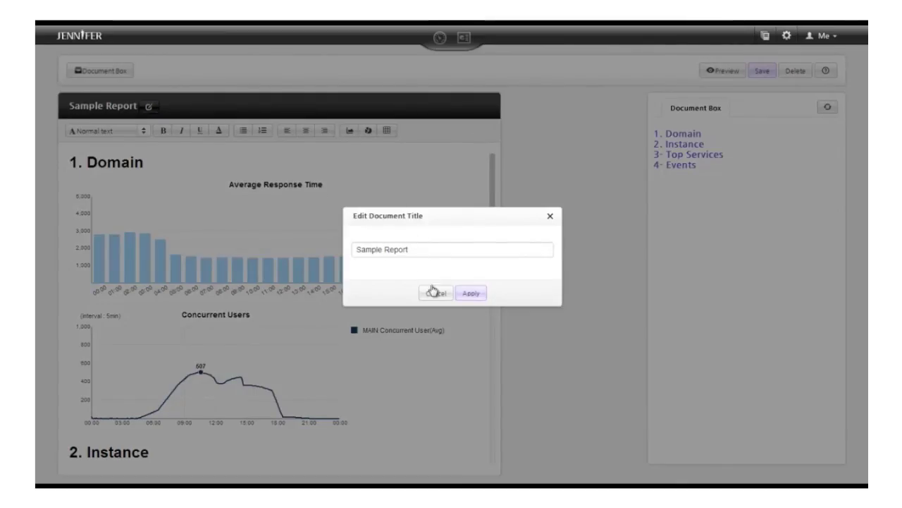
pyautogui.click(435, 294)
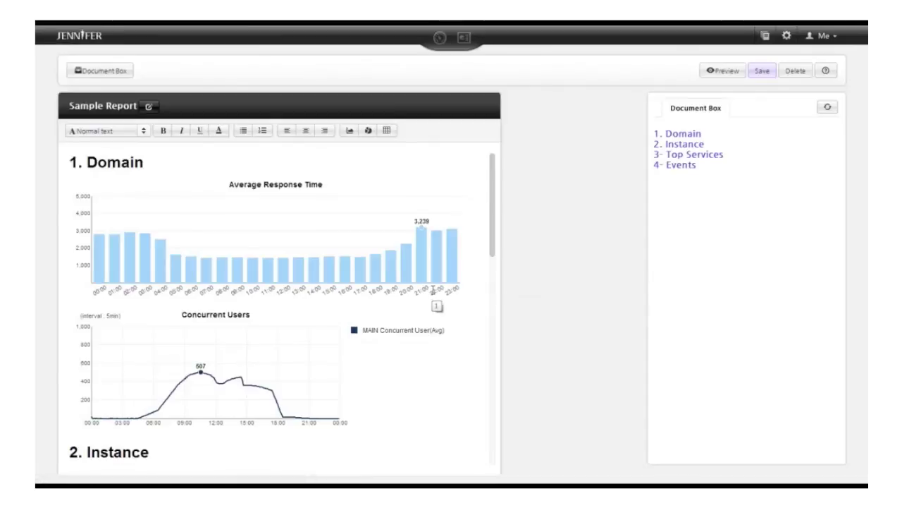
# - Extend the report's third section heading to read "3- Top Services Information" and return to the Domain section
pyautogui.click(681, 155)
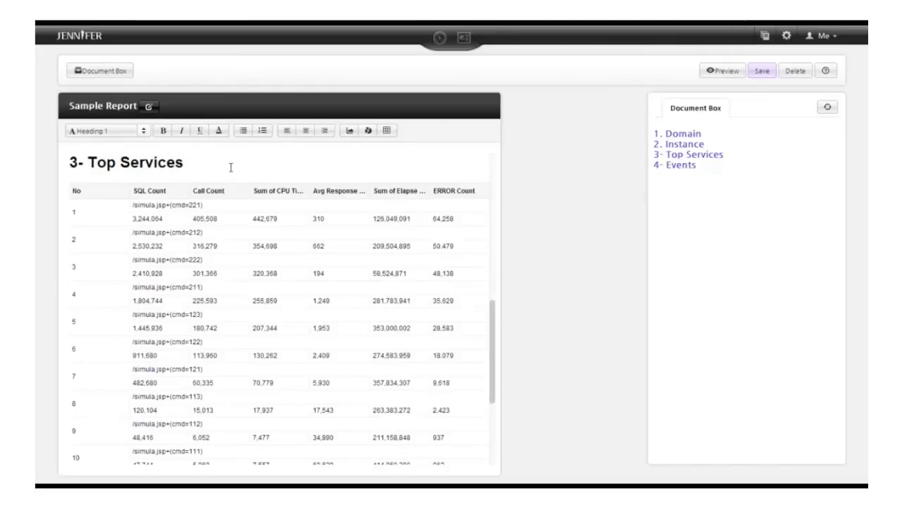
pyautogui.write('Information')
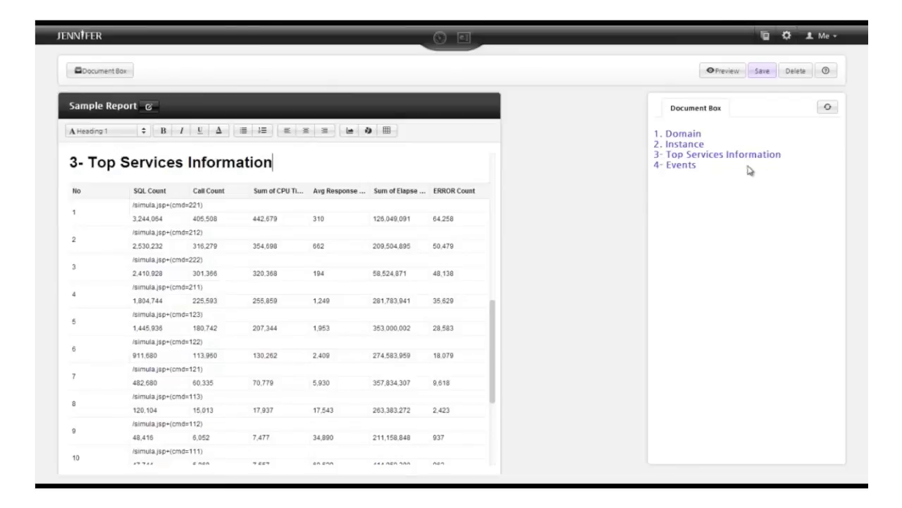
pyautogui.scroll(5, 356, 303)
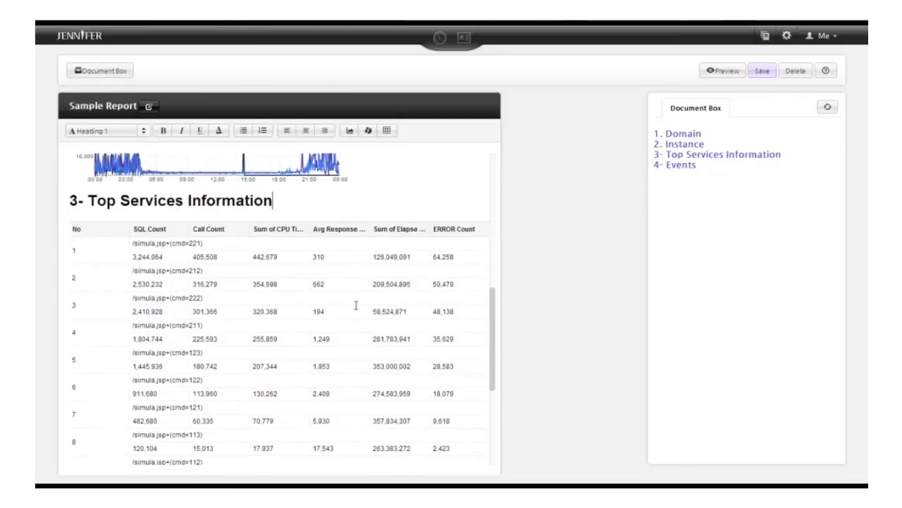
pyautogui.scroll(3, 356, 305)
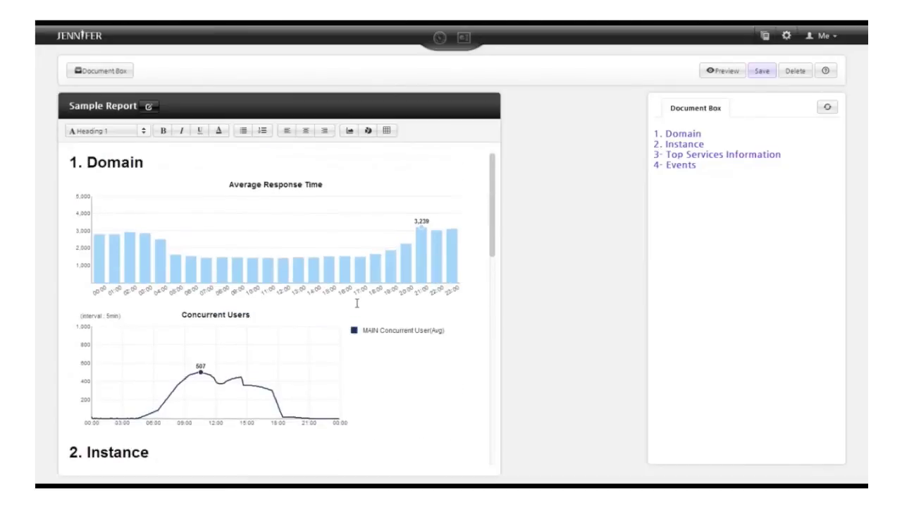
# - Review the setting and search options for a TopN Metrics Status table, and cancel without inserting it
pyautogui.scroll(-1, 356, 296)
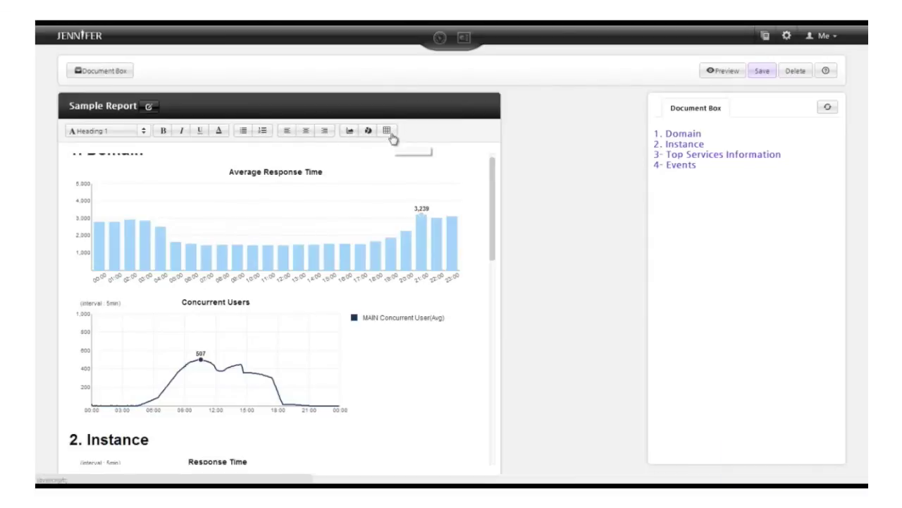
pyautogui.click(387, 131)
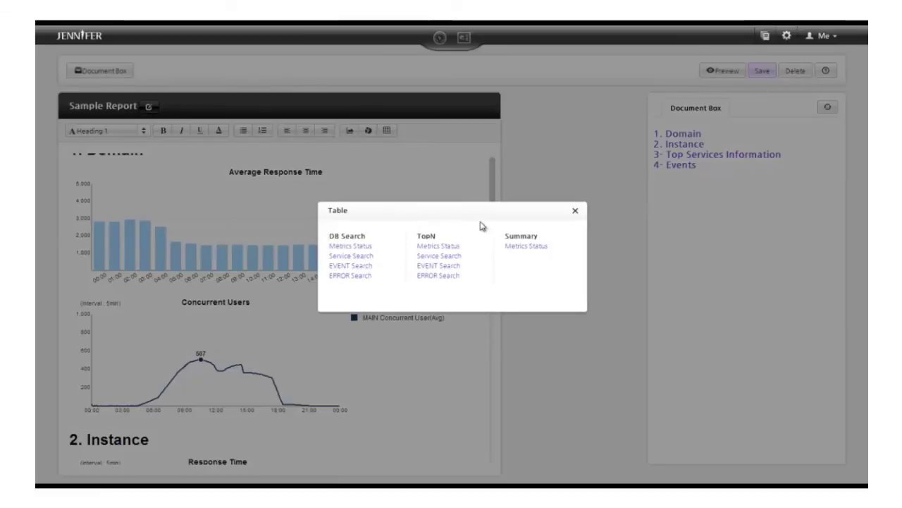
pyautogui.click(448, 248)
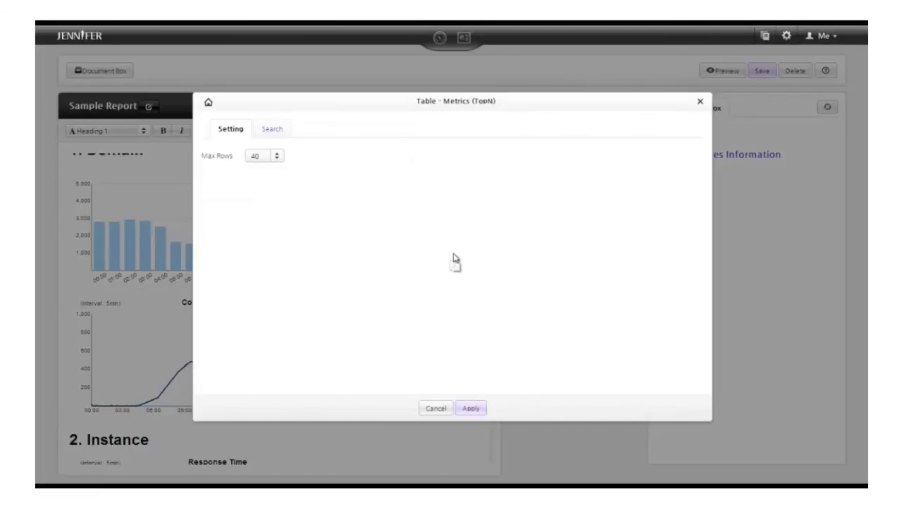
pyautogui.click(270, 129)
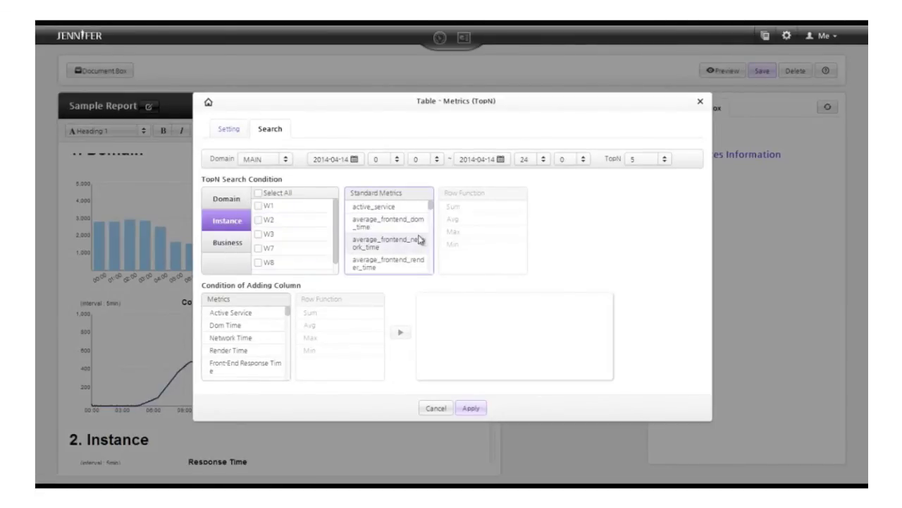
pyautogui.click(437, 408)
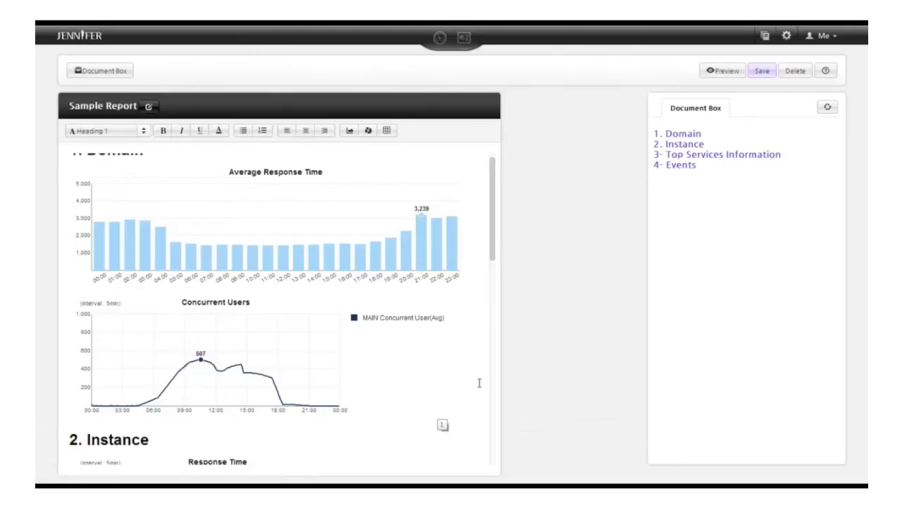
# - Preview Sample Report for printing, look through its pages from Domain to Events, and cancel the print
pyautogui.click(726, 73)
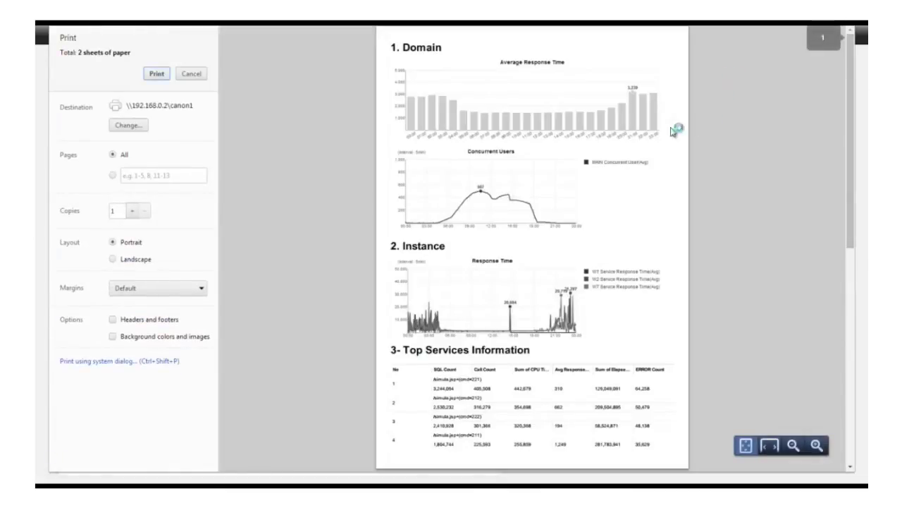
pyautogui.scroll(-3, 579, 185)
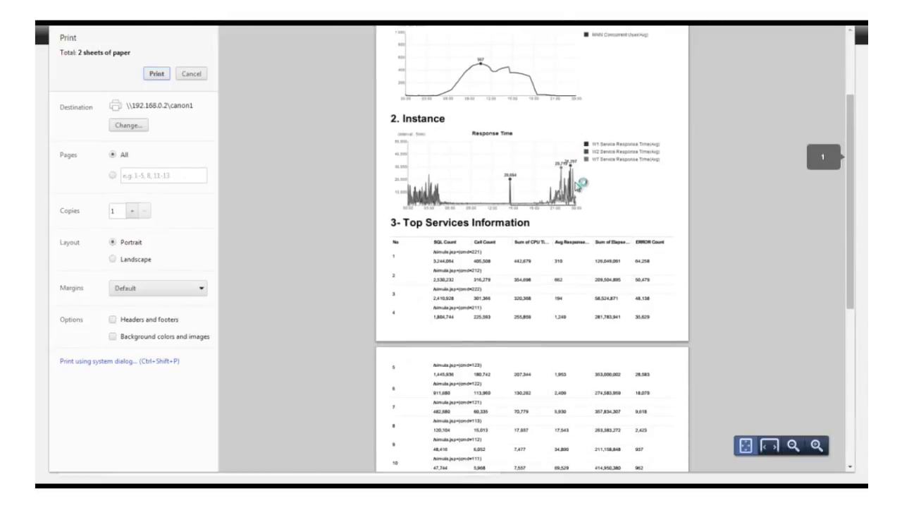
pyautogui.scroll(-8, 579, 185)
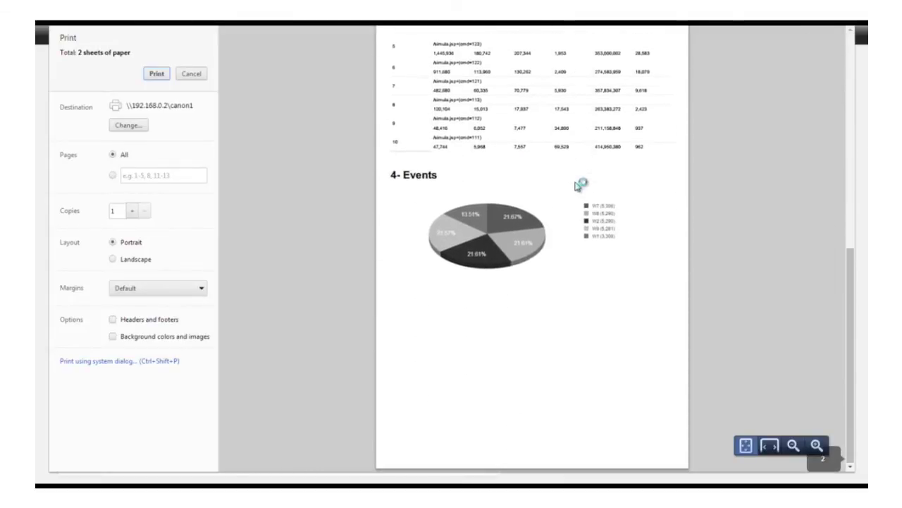
pyautogui.scroll(15, 579, 185)
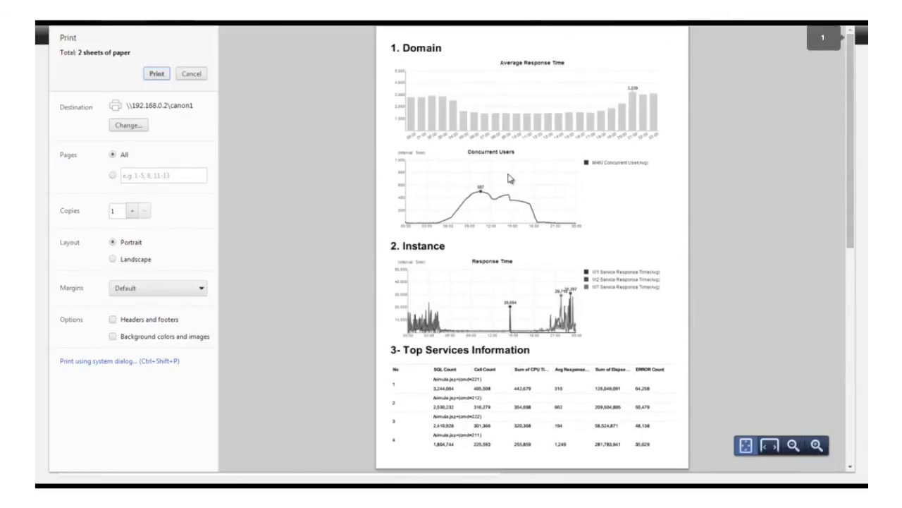
pyautogui.click(191, 74)
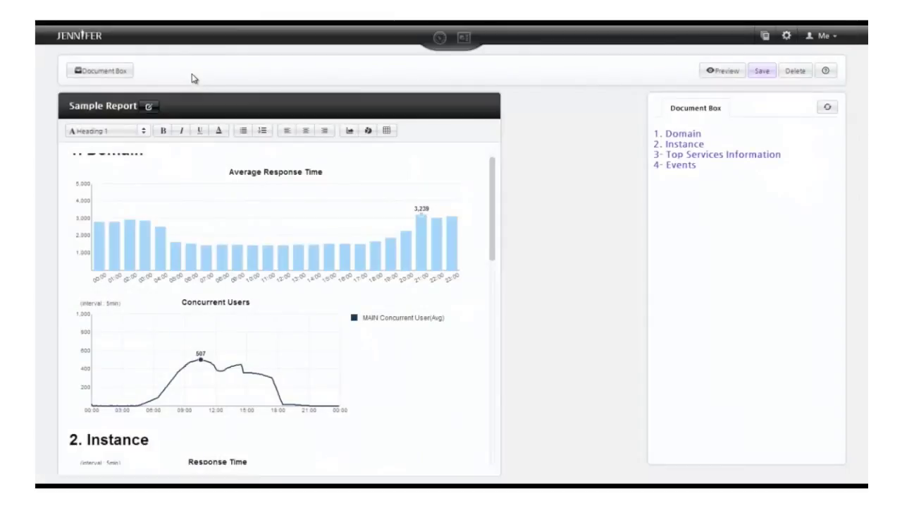